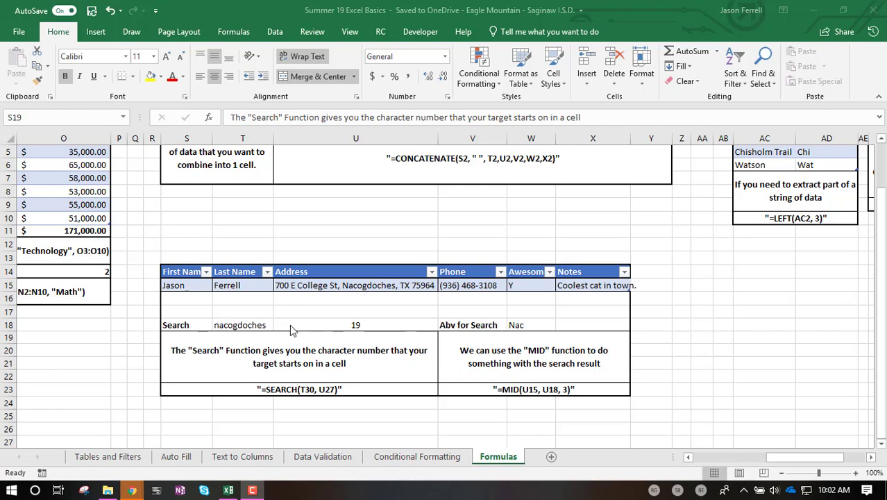
Examine the find_text and within_text arguments of the SEARCH formula in U18, along with the cells they reference, T18 and U15.
{"action": "left_click", "coordinate": [286, 287]}
{"action": "left_click", "coordinate": [286, 287]}
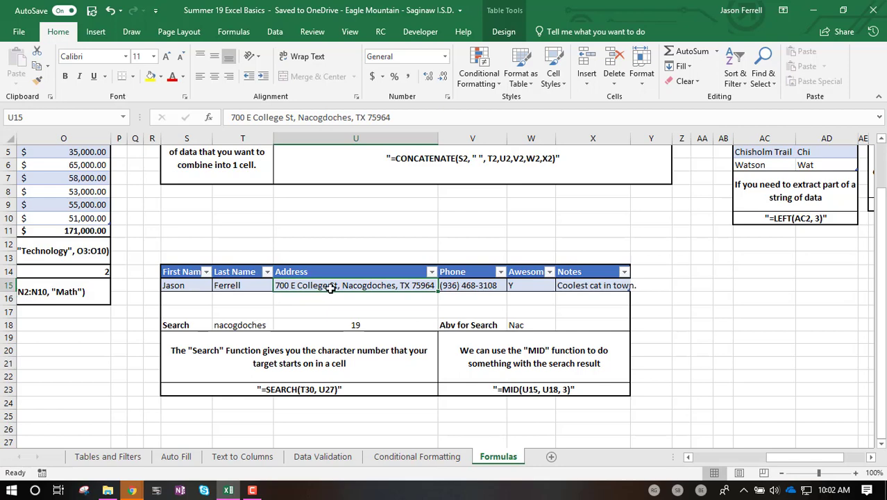
{"action": "left_click", "coordinate": [236, 325]}
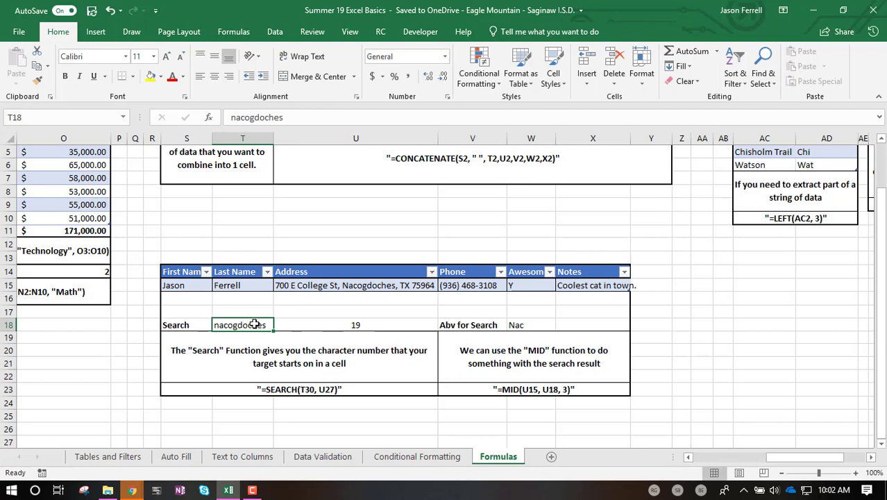
{"action": "left_click", "coordinate": [306, 326]}
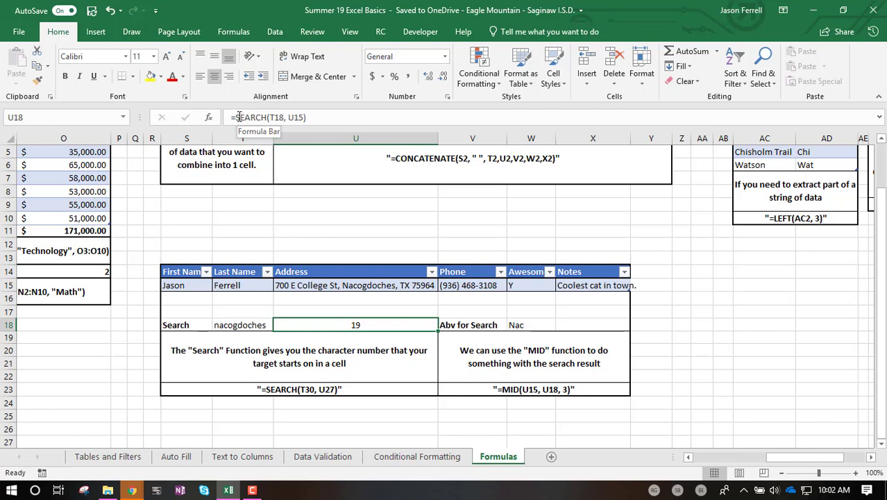
{"action": "left_click", "coordinate": [272, 117]}
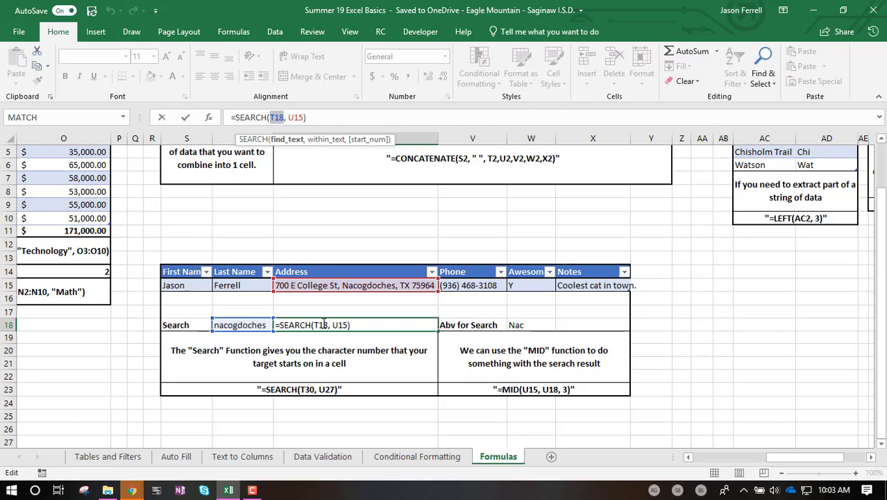
{"action": "left_click", "coordinate": [295, 118]}
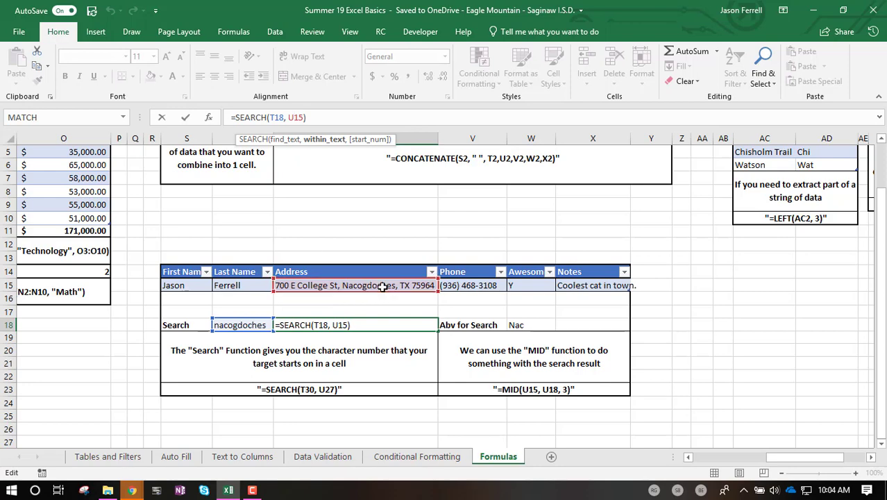
{"action": "left_click", "coordinate": [317, 117]}
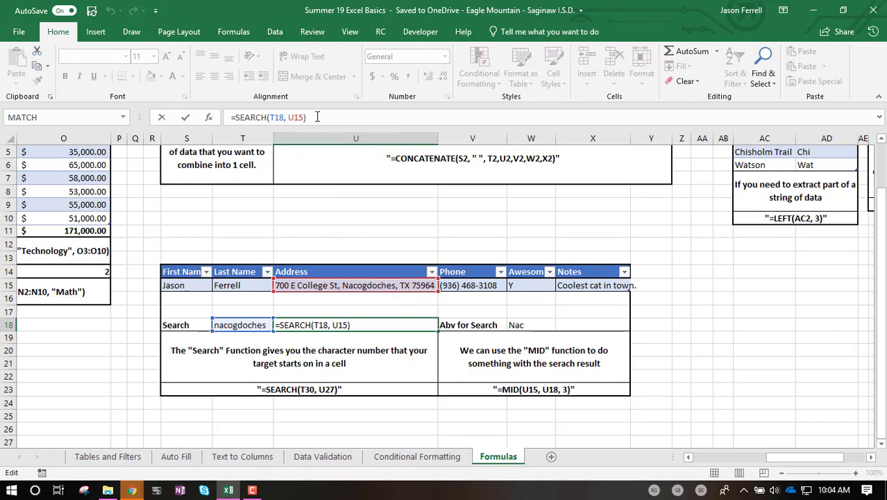
{"action": "key", "text": "Return"}
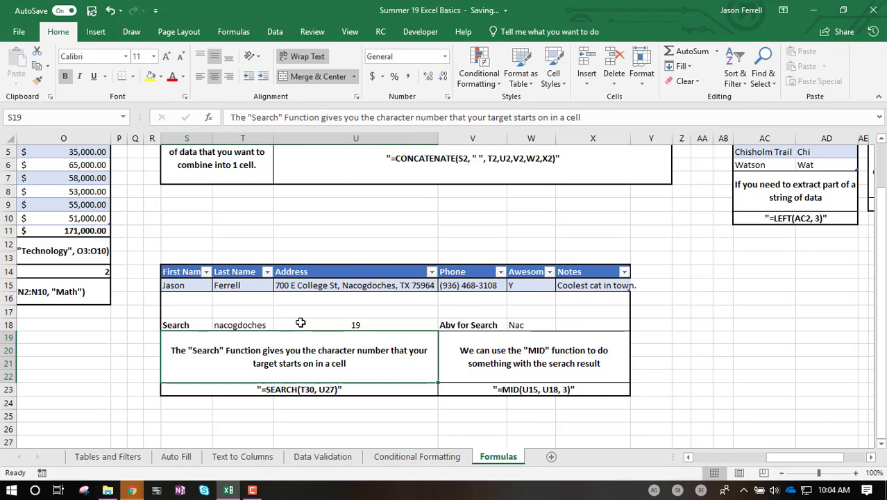
Compare the search term in T18 and the address in U15 with the SEARCH result in U18.
{"action": "left_click", "coordinate": [300, 324]}
{"action": "left_click", "coordinate": [235, 325]}
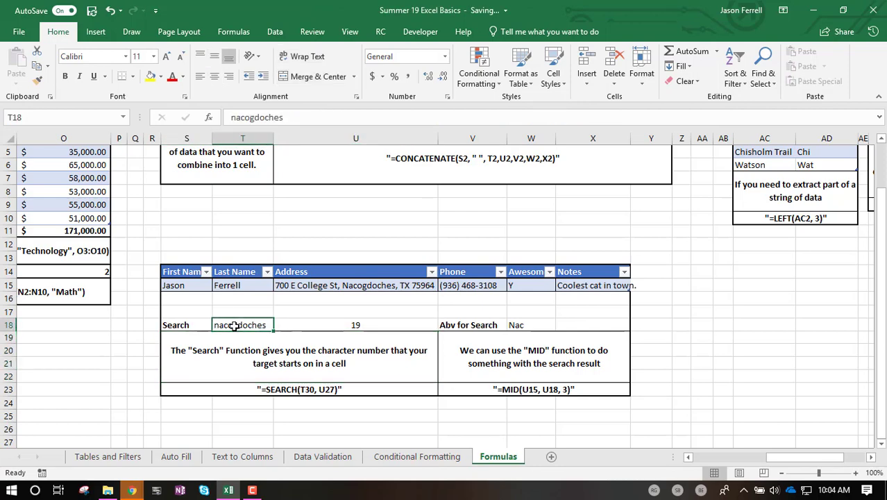
{"action": "left_click", "coordinate": [286, 285]}
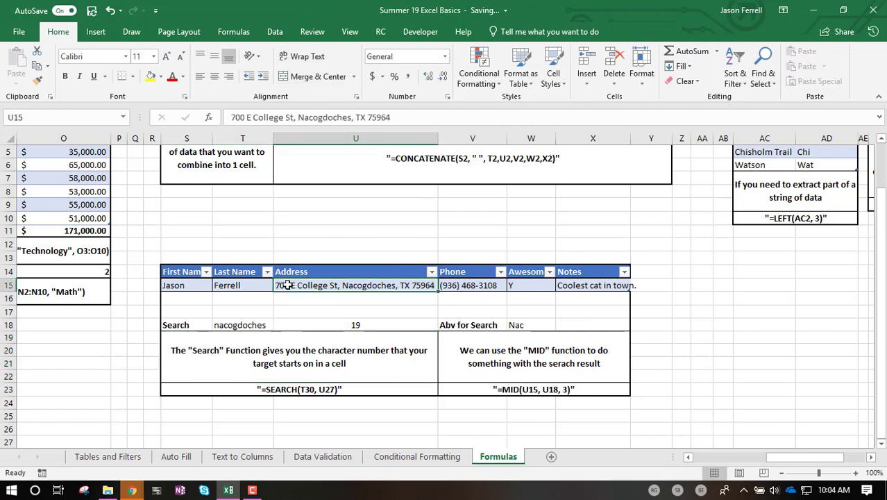
{"action": "left_click", "coordinate": [310, 326]}
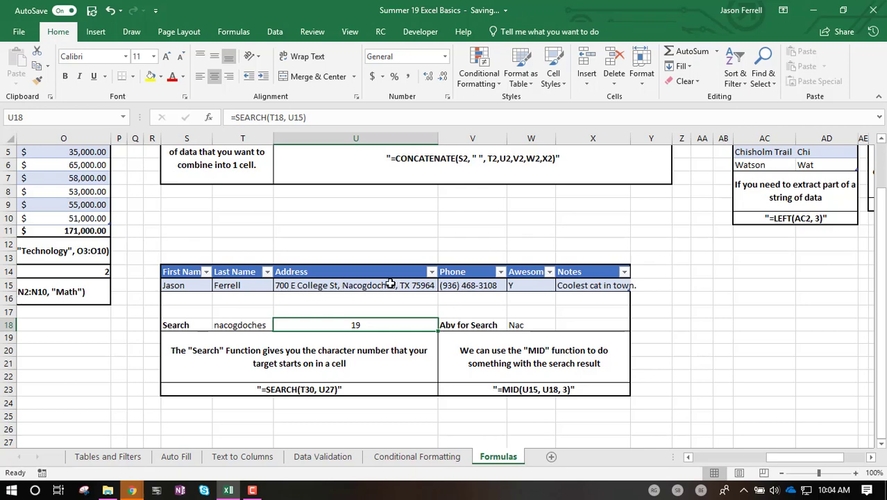
{"action": "left_click", "coordinate": [387, 351]}
{"action": "left_click", "coordinate": [380, 325]}
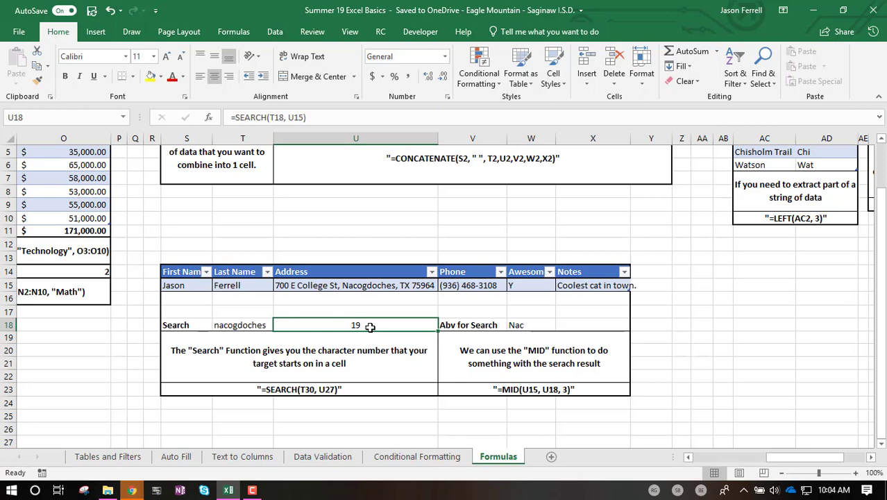
Review the Abv for Search example, its sample MID formula in V23, and the source cells U18 and U15.
{"action": "left_click", "coordinate": [464, 325]}
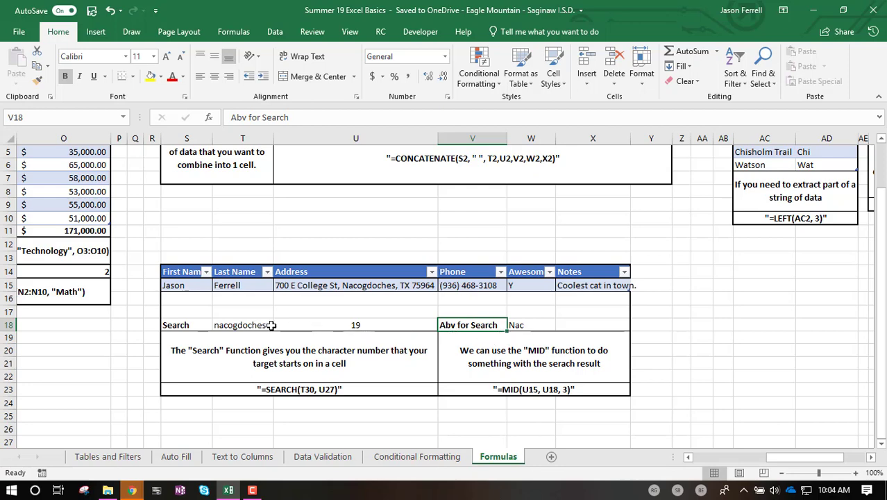
{"action": "left_click", "coordinate": [393, 324]}
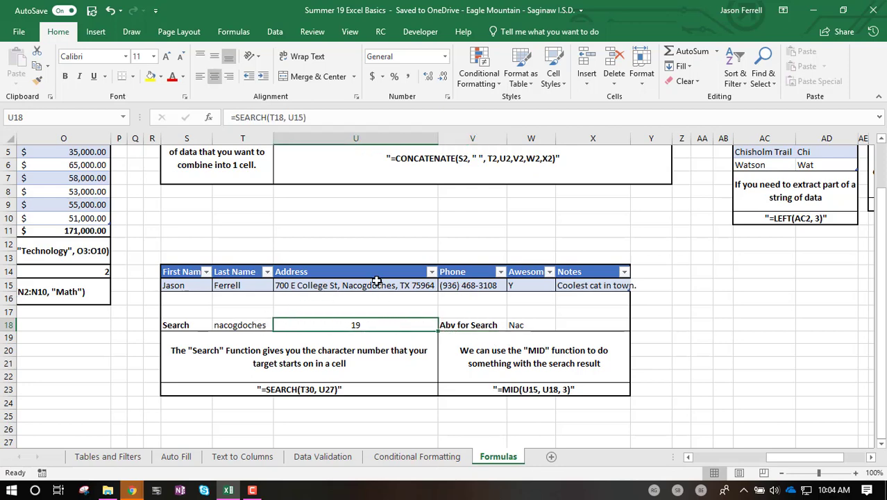
{"action": "left_click", "coordinate": [478, 324]}
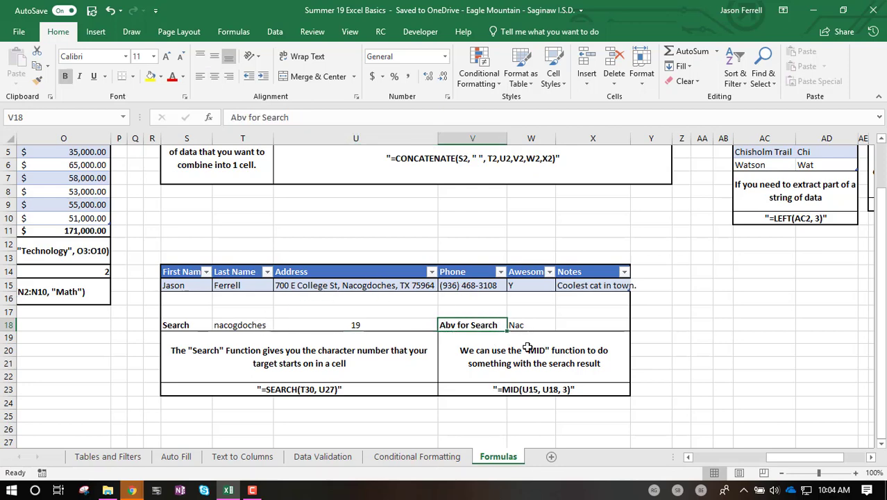
{"action": "left_click", "coordinate": [529, 390]}
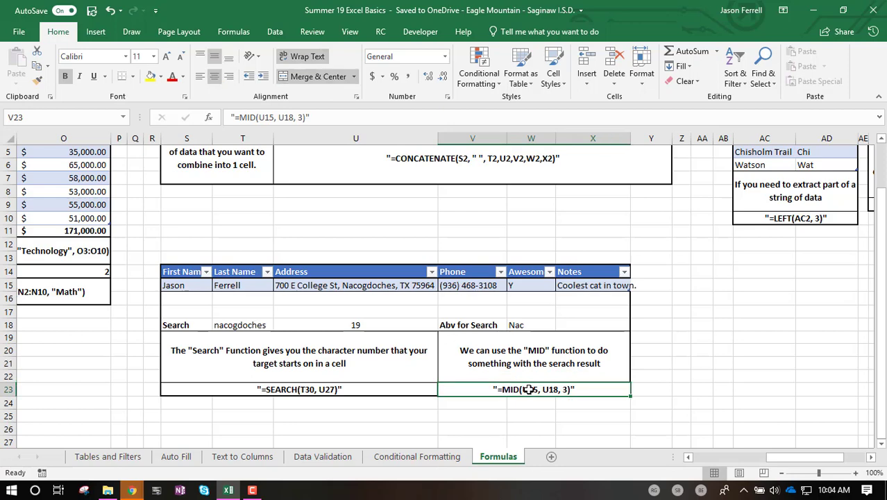
{"action": "left_click", "coordinate": [516, 325]}
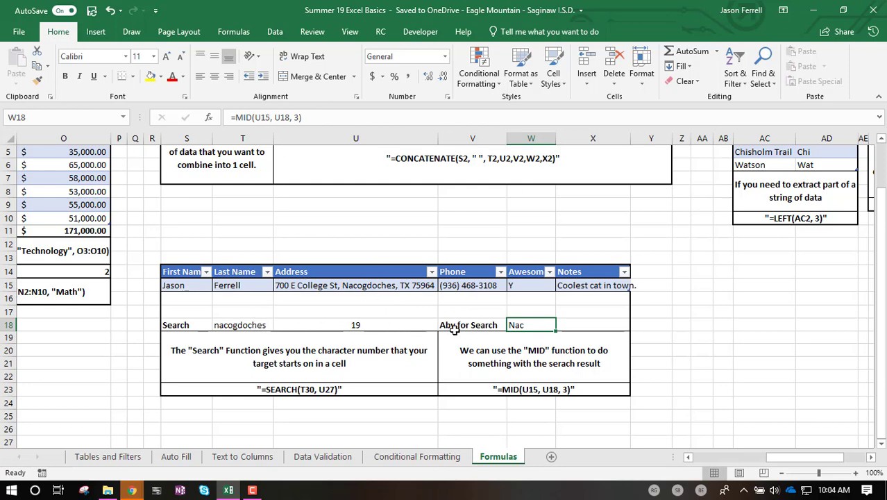
{"action": "left_click", "coordinate": [515, 338]}
{"action": "left_click", "coordinate": [541, 325]}
{"action": "left_click", "coordinate": [342, 285]}
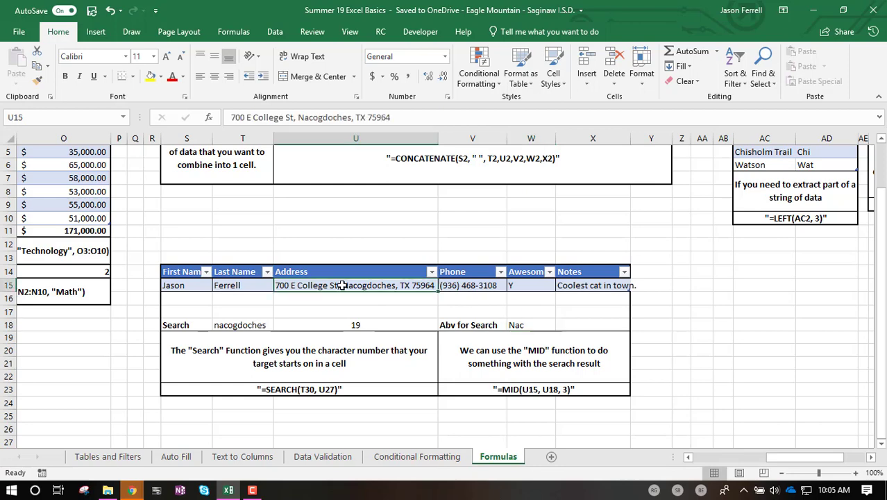
Inspect the text, start_num and num_chars arguments of the MID formula in W18.
{"action": "left_click", "coordinate": [515, 324]}
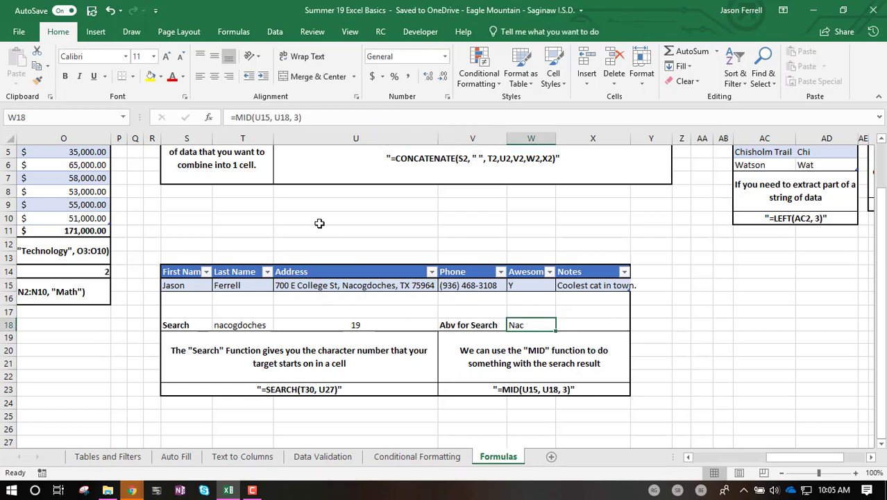
{"action": "left_click", "coordinate": [268, 118]}
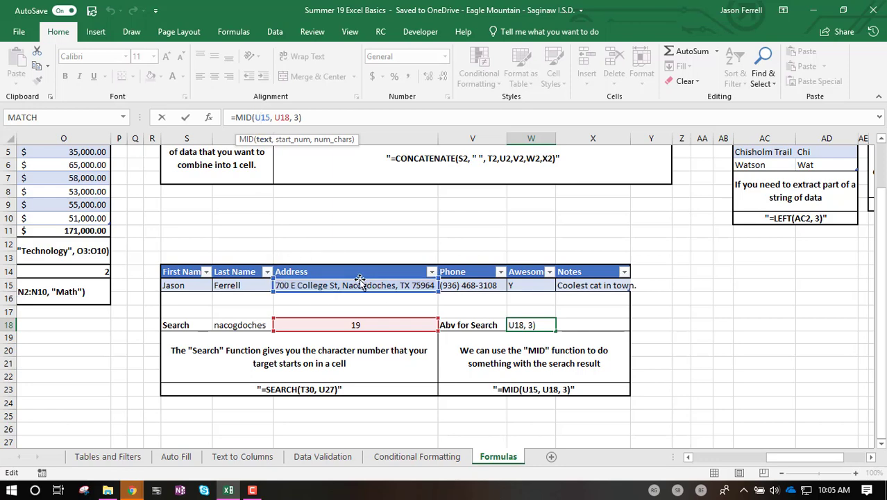
{"action": "left_click", "coordinate": [280, 116]}
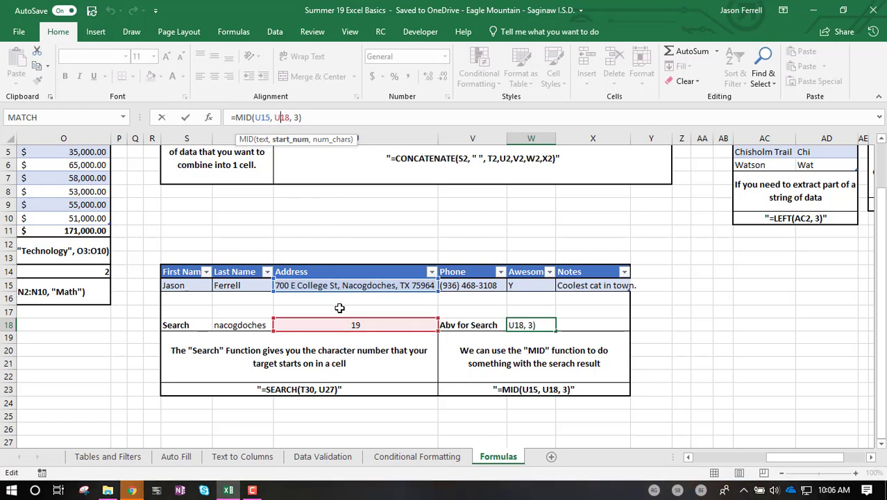
{"action": "left_click", "coordinate": [296, 116]}
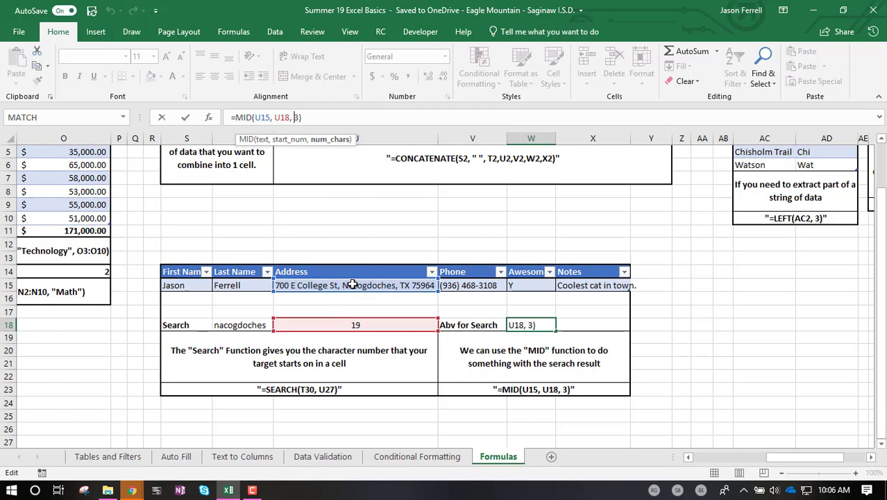
{"action": "left_click", "coordinate": [242, 325]}
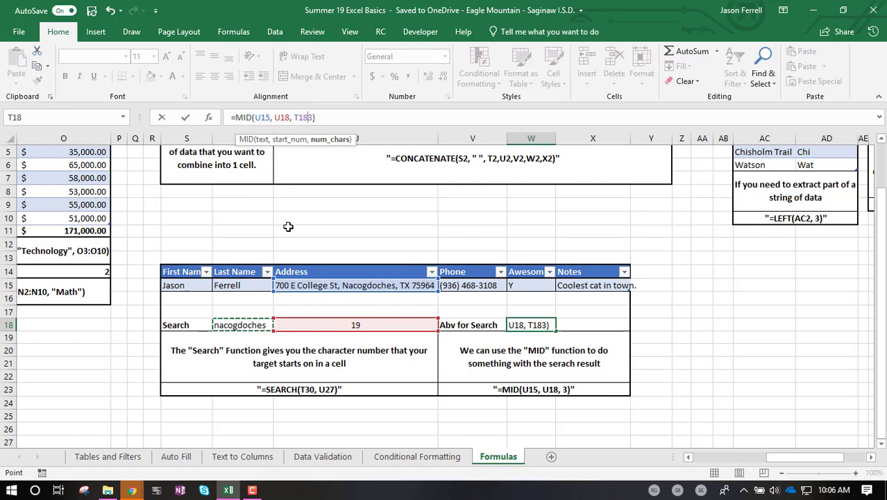
{"action": "left_click", "coordinate": [243, 220]}
{"action": "left_click", "coordinate": [333, 233]}
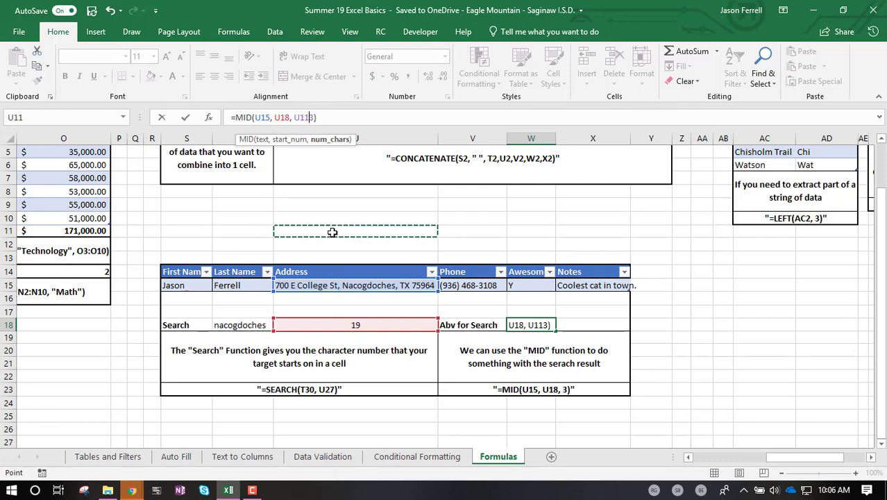
{"action": "left_click", "coordinate": [266, 243]}
{"action": "left_click", "coordinate": [277, 187]}
{"action": "left_click", "coordinate": [328, 215]}
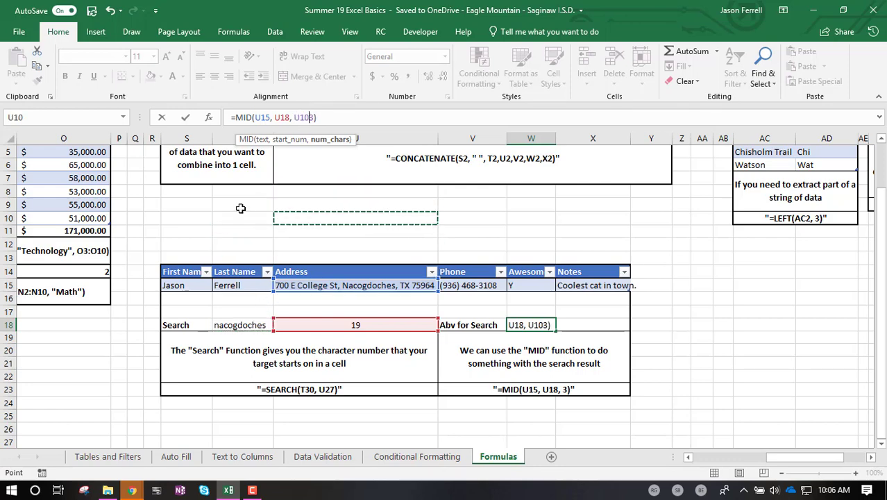
{"action": "left_click", "coordinate": [240, 208]}
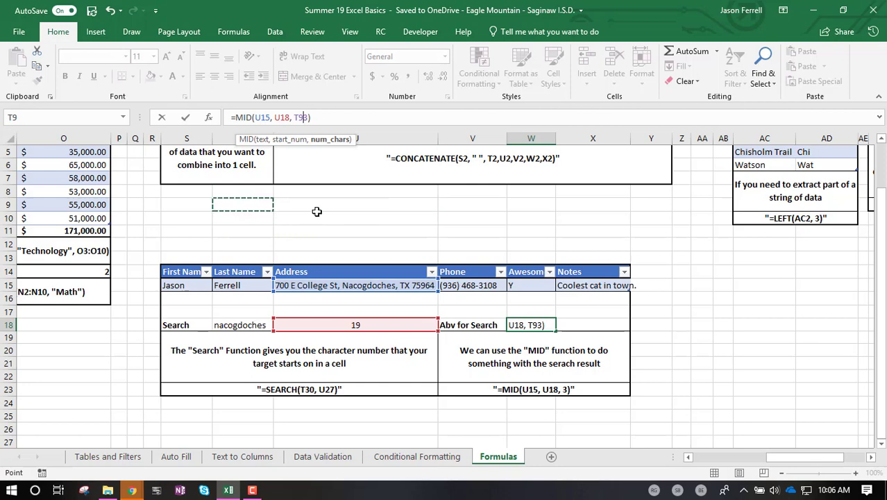
{"action": "key", "text": "BackSpace"}
{"action": "key", "text": "BackSpace"}
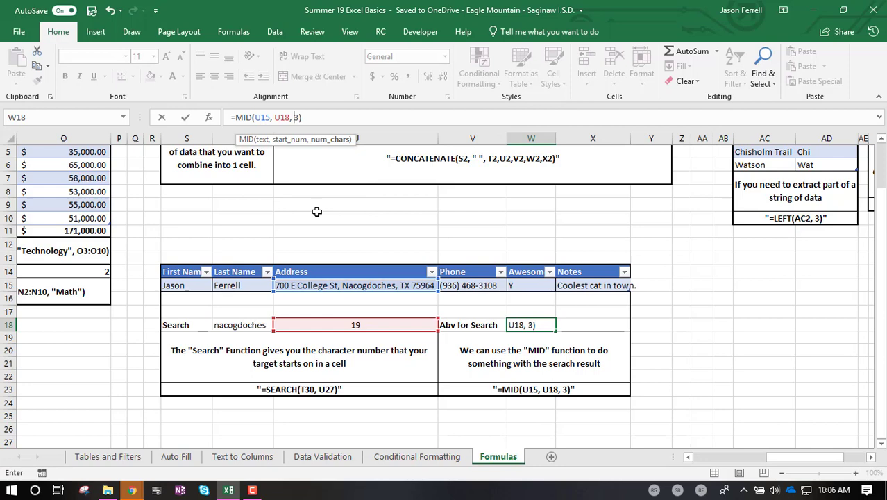
{"action": "left_click", "coordinate": [318, 218]}
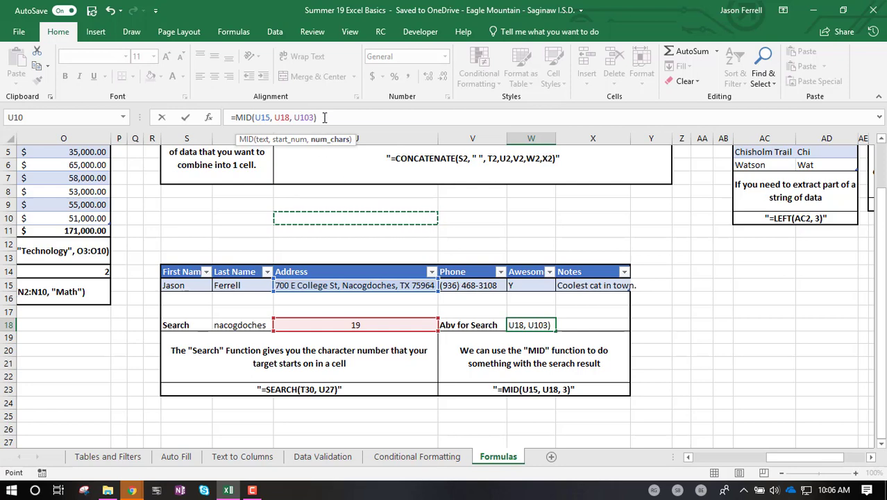
{"action": "key", "text": "BackSpace"}
{"action": "key", "text": "BackSpace"}
{"action": "key", "text": "BackSpace"}
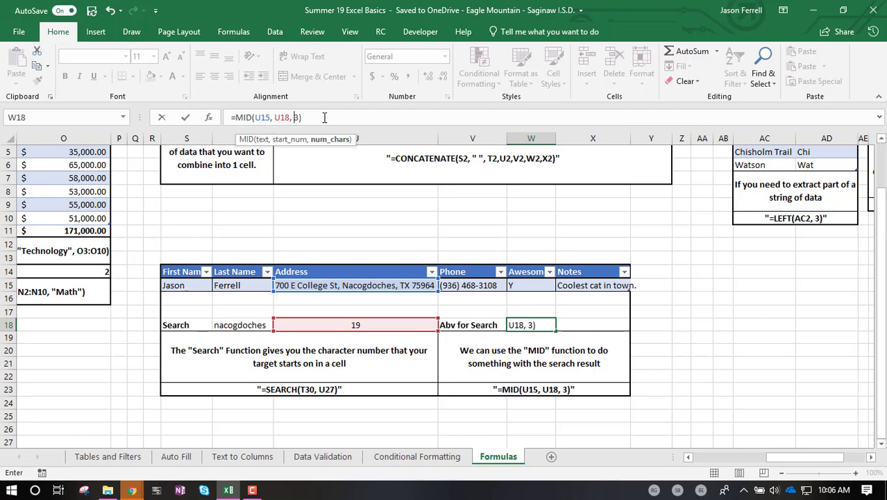
{"action": "key", "text": "Return"}
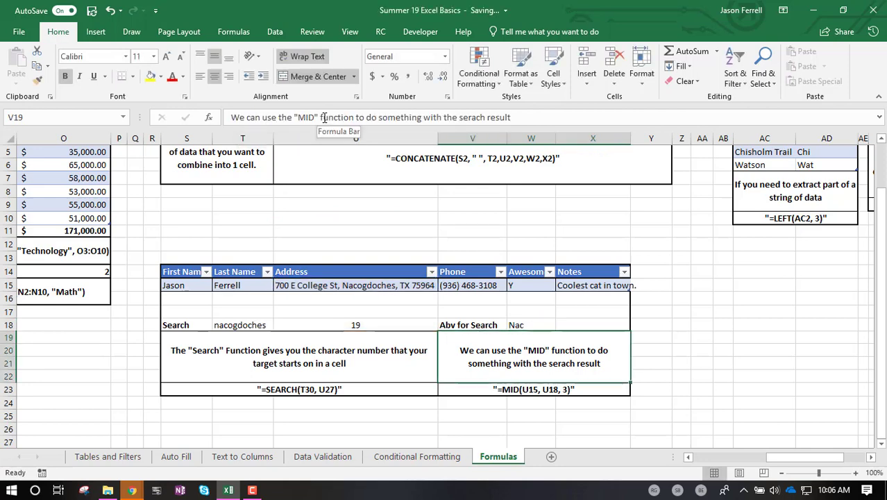
Replace the search term in T18 with College and check the SEARCH result in U18.
{"action": "left_click", "coordinate": [530, 325]}
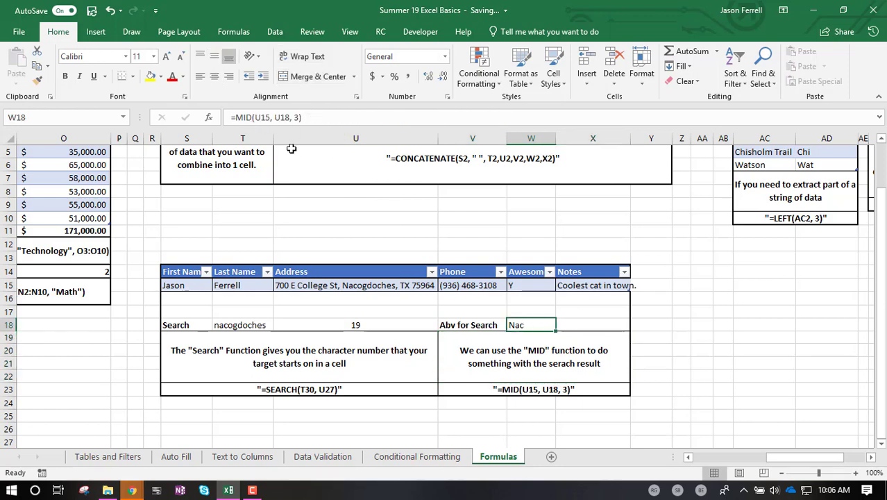
{"action": "left_click", "coordinate": [252, 325]}
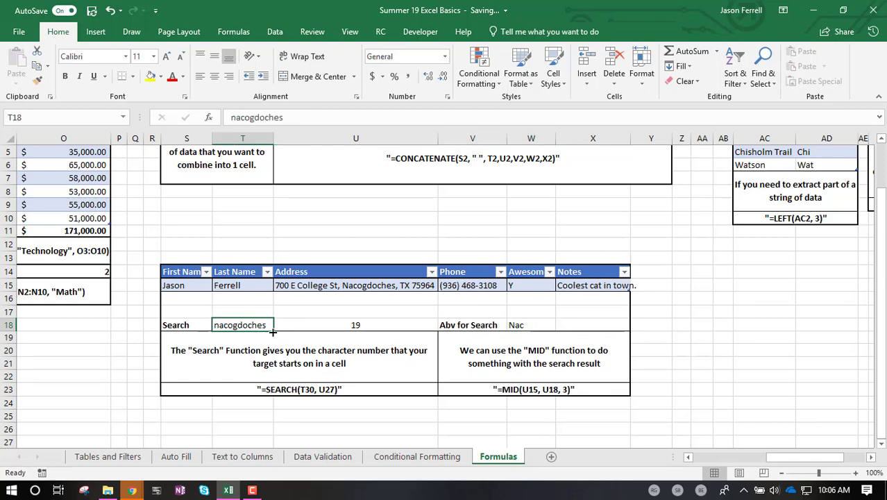
{"action": "type", "text": "College"}
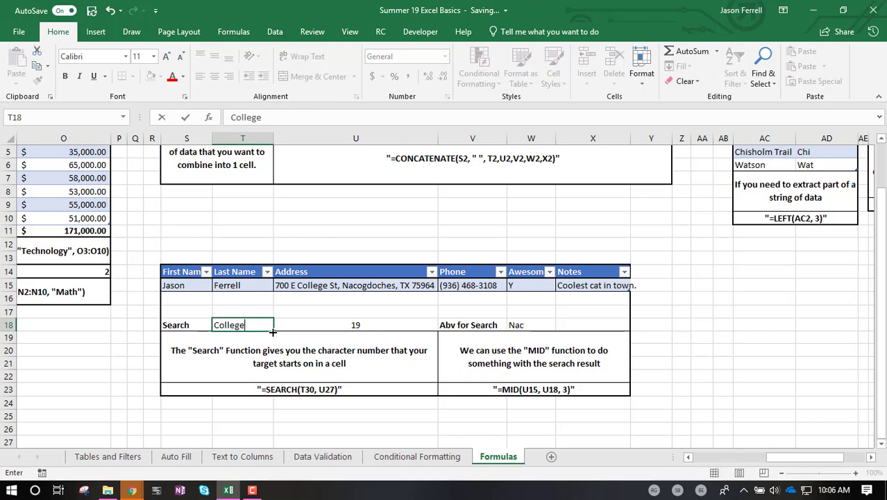
{"action": "key", "text": "Return"}
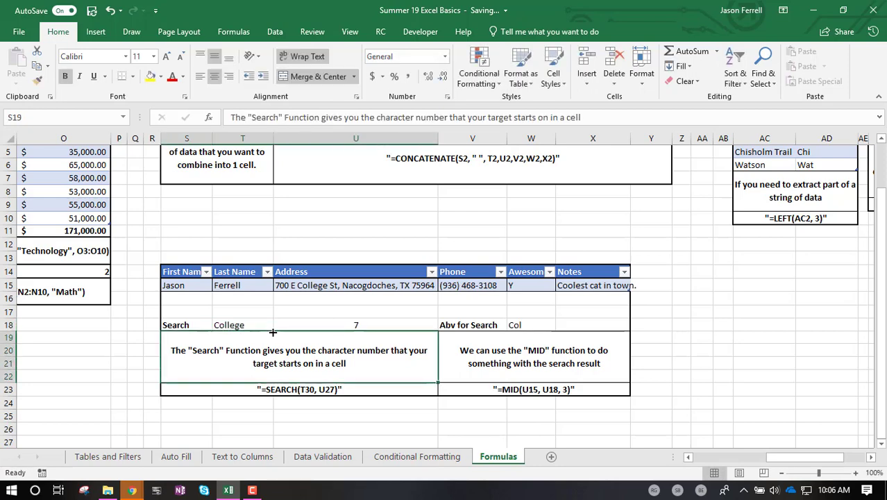
{"action": "left_click", "coordinate": [318, 324]}
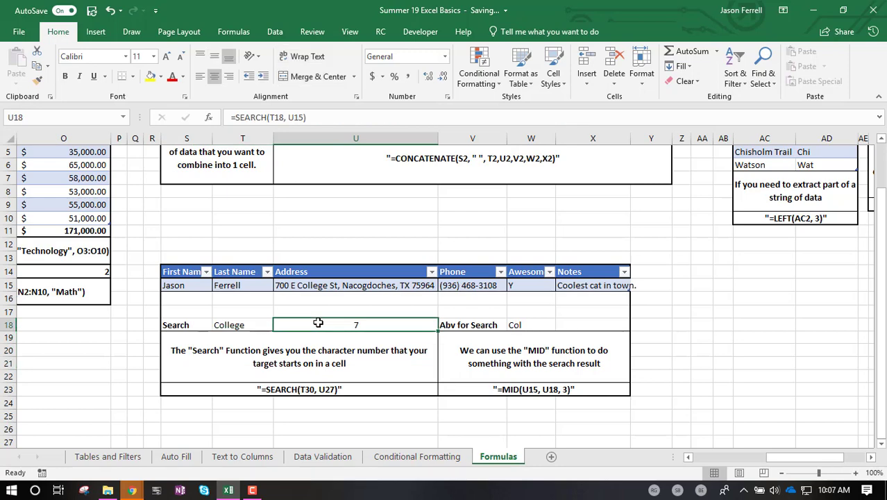
{"action": "left_click", "coordinate": [254, 325]}
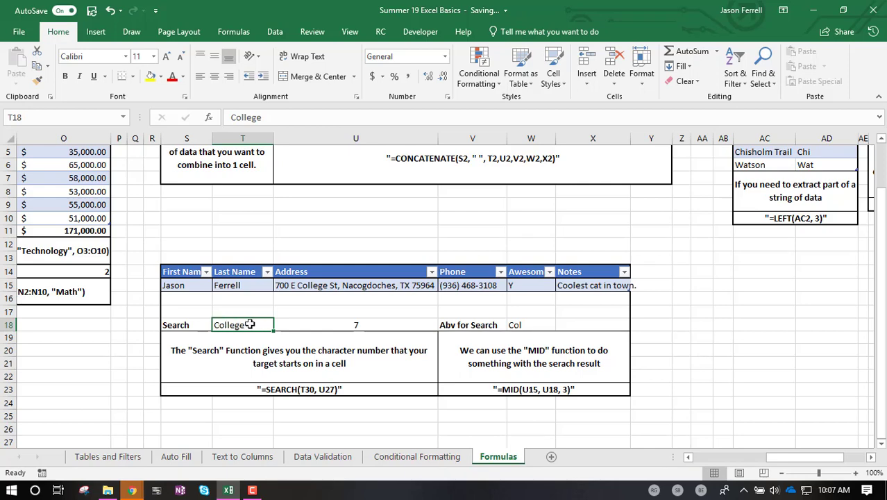
Compare the SEARCH formula in U18 with the MID formula in W18 for the search term College.
{"action": "left_click", "coordinate": [330, 324]}
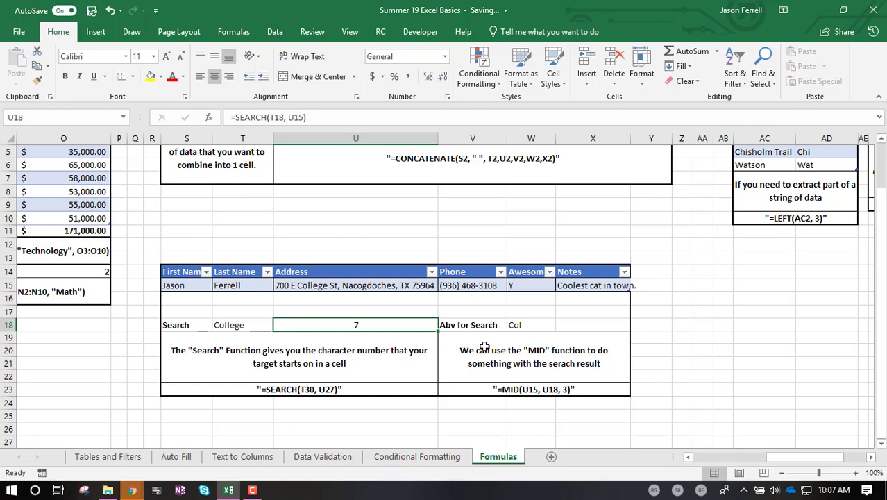
{"action": "left_click", "coordinate": [519, 325]}
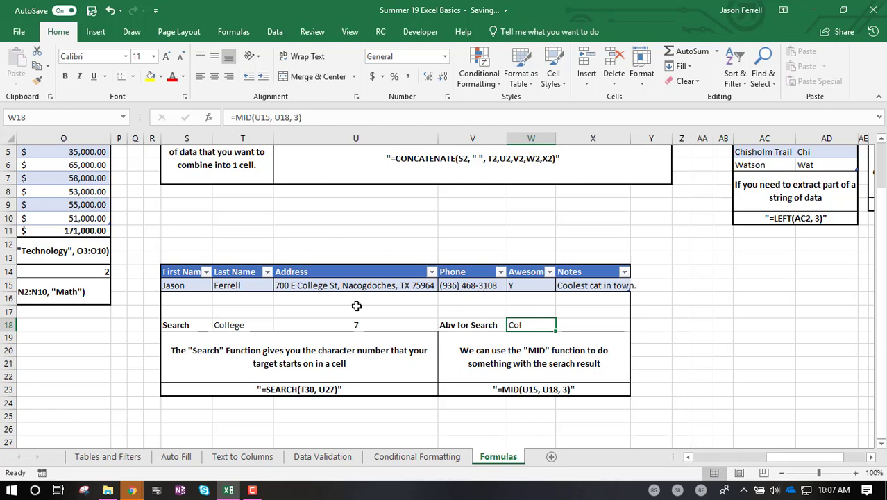
{"action": "left_click", "coordinate": [381, 326]}
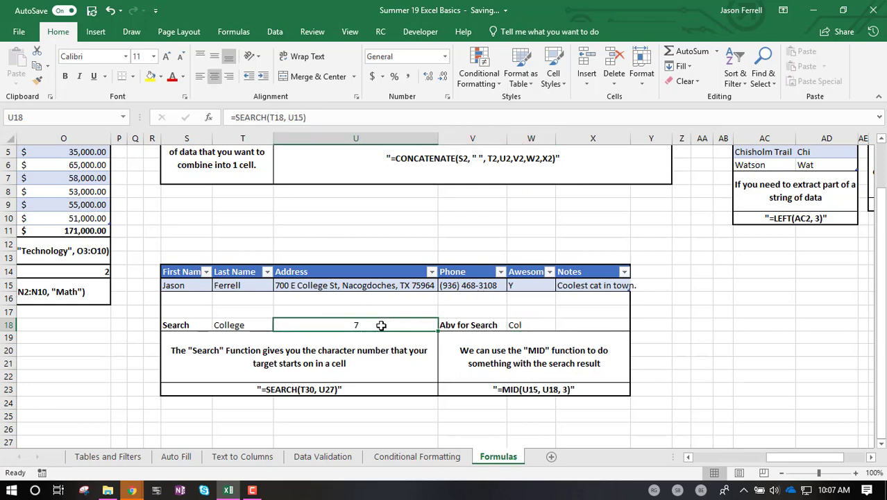
{"action": "left_click", "coordinate": [544, 325]}
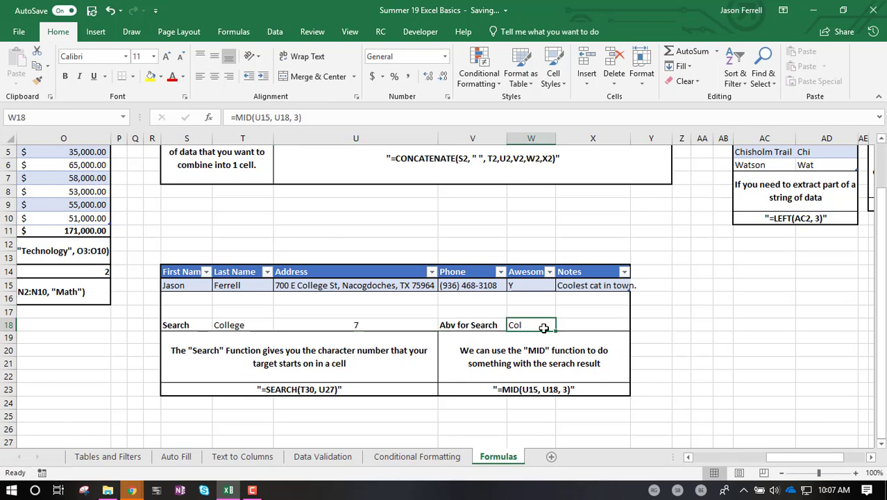
Replace the search term in T18 with TX and check the SEARCH and MID results in row 18.
{"action": "left_click", "coordinate": [254, 324]}
{"action": "double_click", "coordinate": [253, 325]}
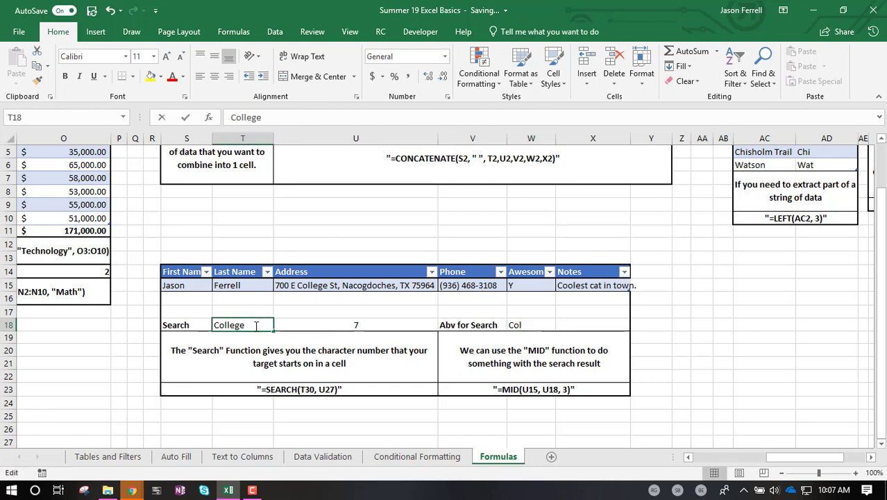
{"action": "double_click", "coordinate": [254, 324]}
{"action": "type", "text": "TX"}
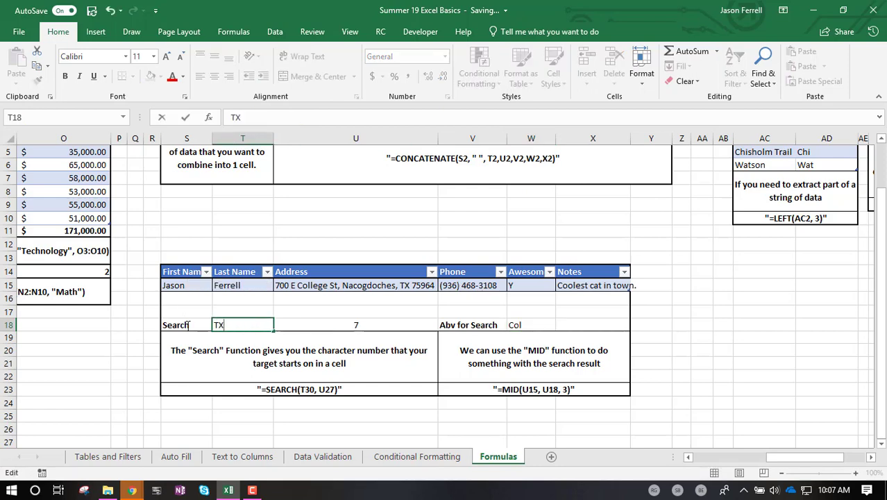
{"action": "key", "text": "Return"}
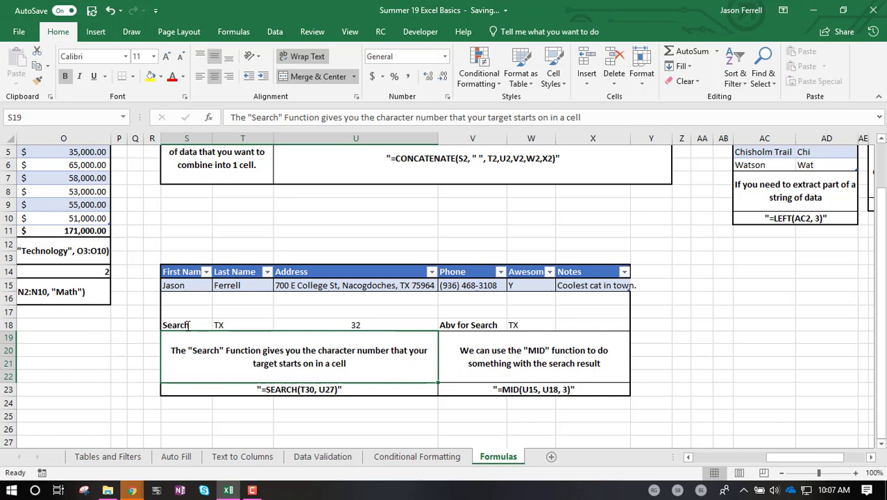
{"action": "left_click", "coordinate": [363, 323]}
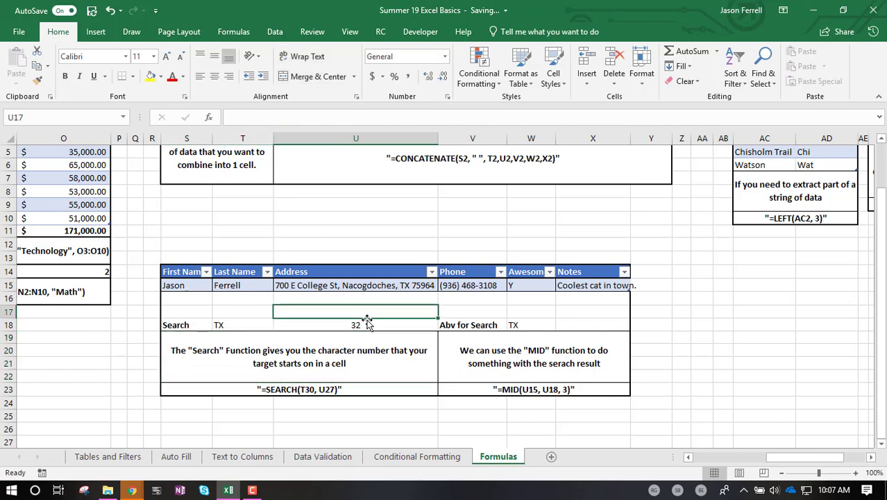
{"action": "left_click", "coordinate": [534, 323]}
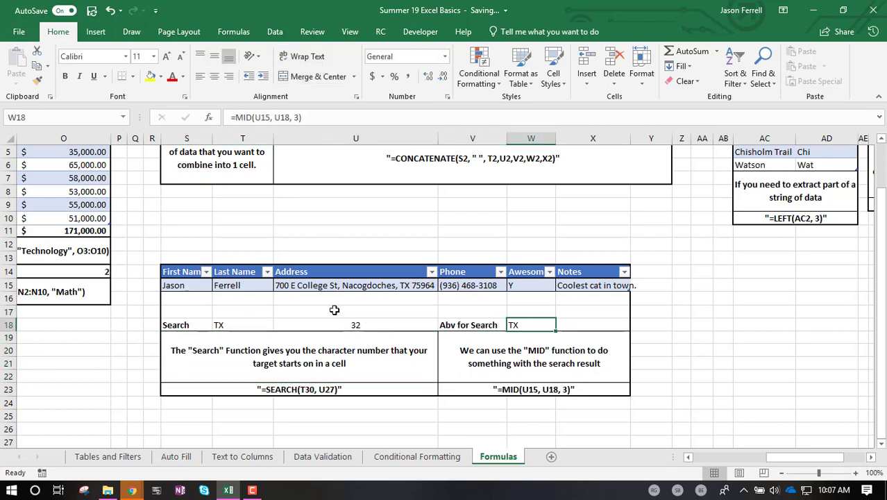
Change the search term in T18 to Nacogdoches.
{"action": "left_click", "coordinate": [258, 325]}
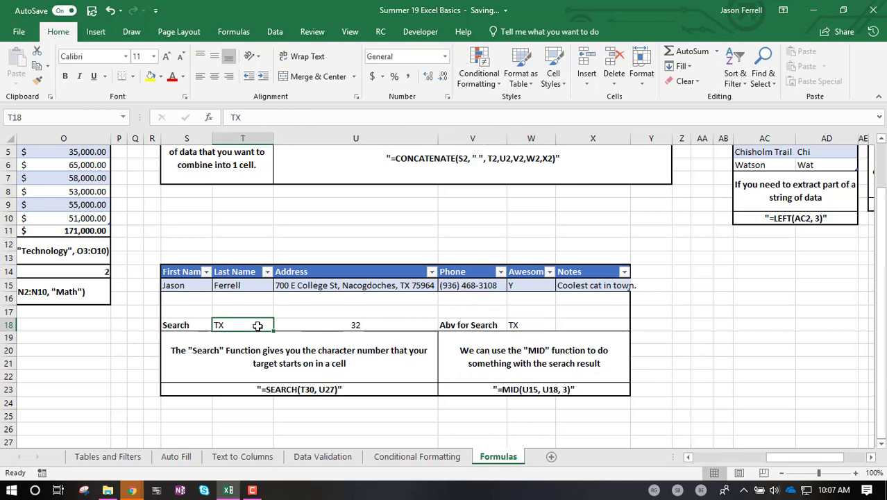
{"action": "double_click", "coordinate": [258, 326]}
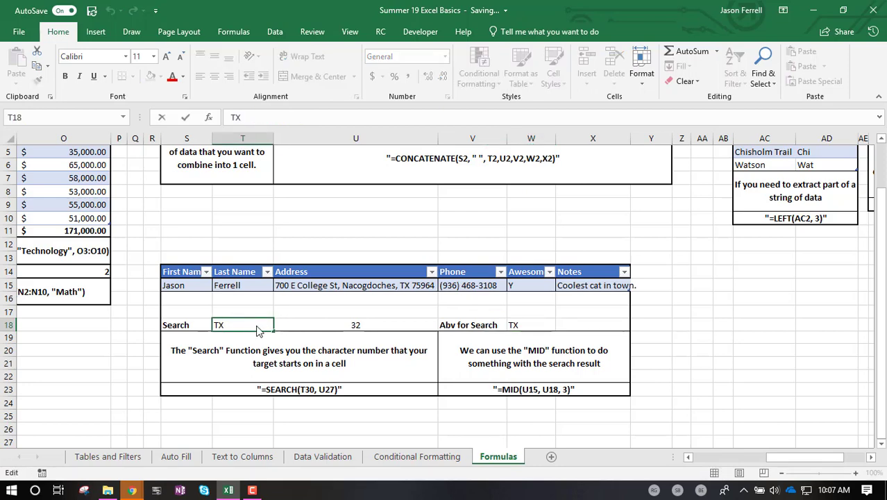
{"action": "key", "text": "BackSpace"}
{"action": "key", "text": "BackSpace"}
{"action": "type", "text": "Nacogd"}
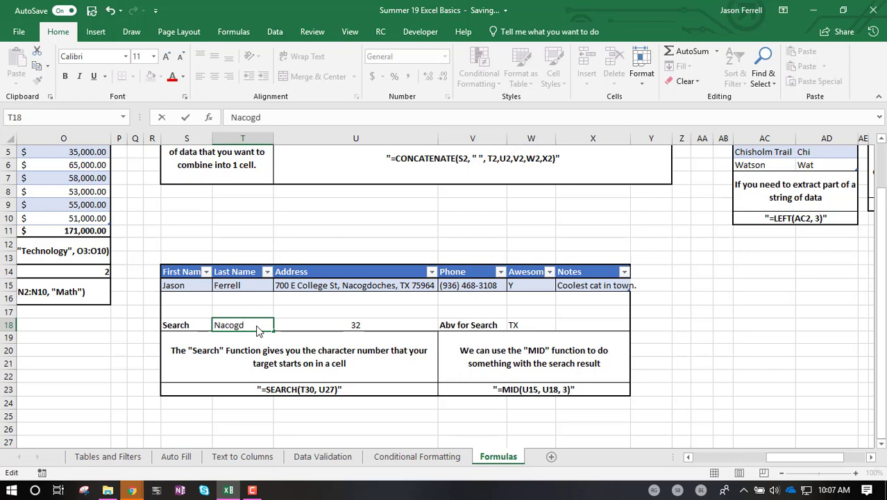
{"action": "type", "text": "oches"}
{"action": "key", "text": "Return"}
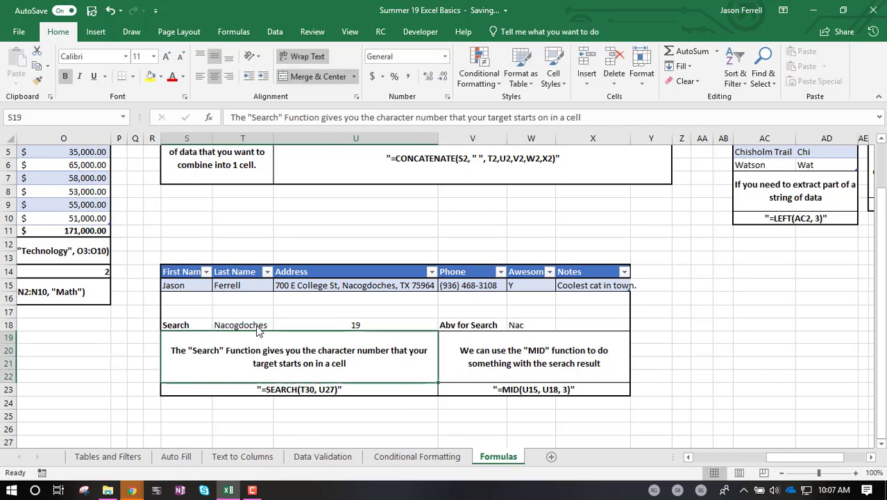
Review the search term in T18 against the SEARCH result in U18 and the MID abbreviation in W18.
{"action": "left_click", "coordinate": [243, 326]}
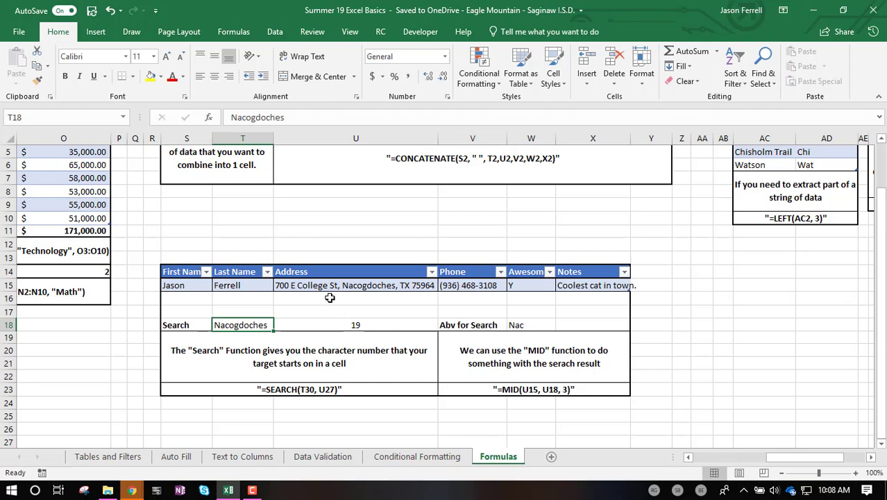
{"action": "left_click", "coordinate": [318, 328]}
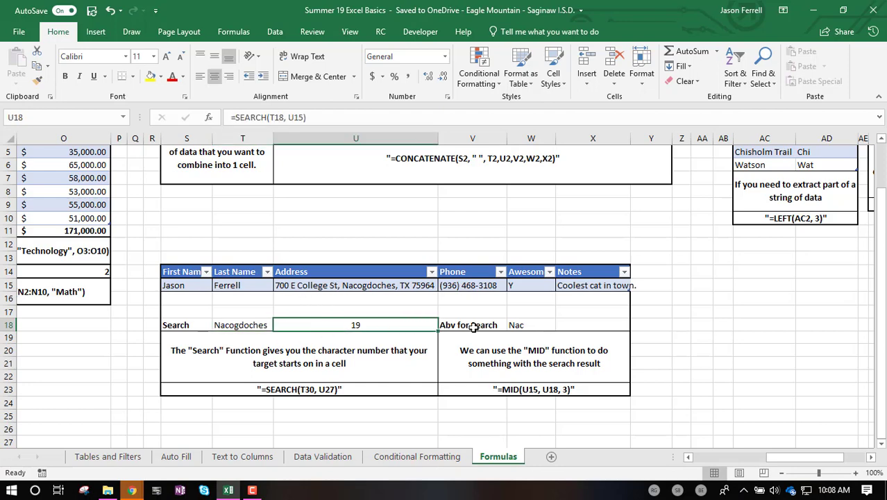
{"action": "left_click", "coordinate": [518, 325]}
{"action": "left_click", "coordinate": [259, 325]}
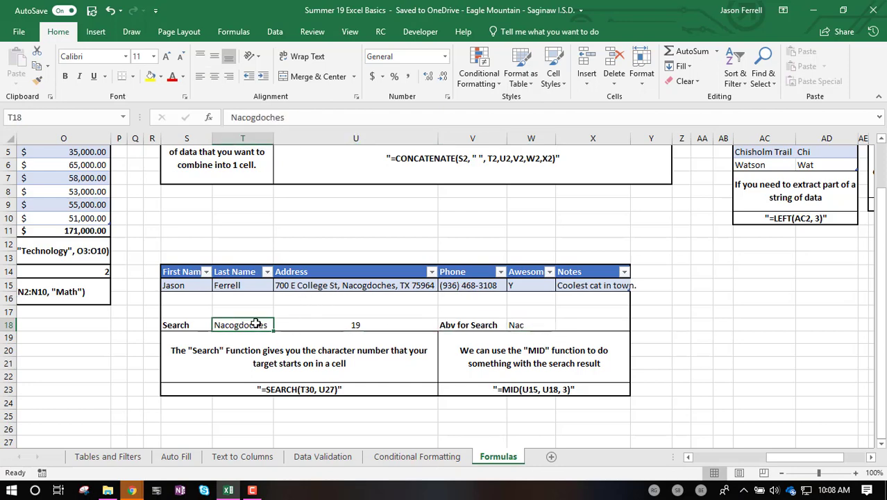